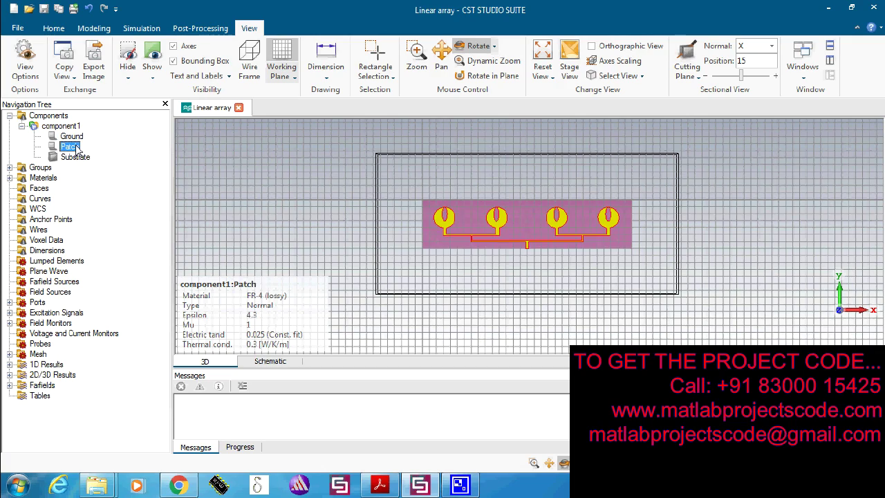
- Display the whole component1 geometry and inspect the four-element array from tilted and close-up angles
left_click(61, 126)
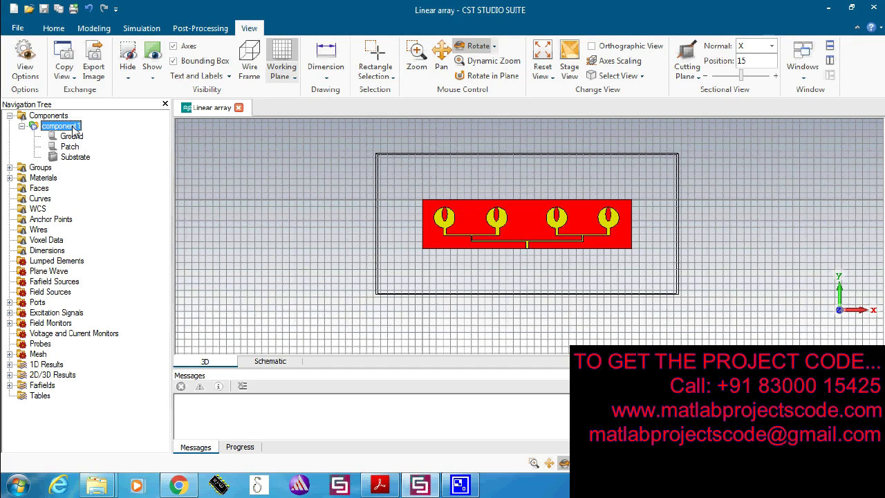
left_click_drag(502, 289, 509, 263)
scroll(510, 259, "up", 5)
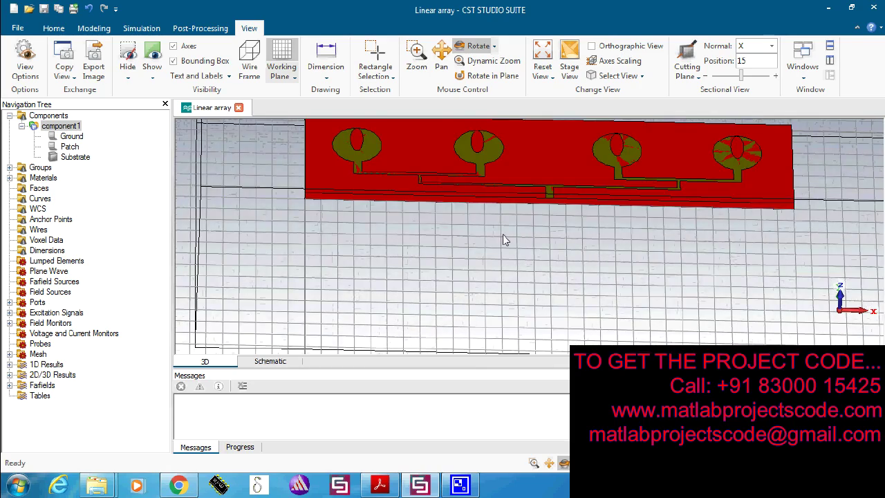
left_click_drag(503, 298, 473, 216)
left_click(441, 55)
left_click(477, 46)
left_click_drag(511, 263, 599, 330)
scroll(598, 327, "down", 2)
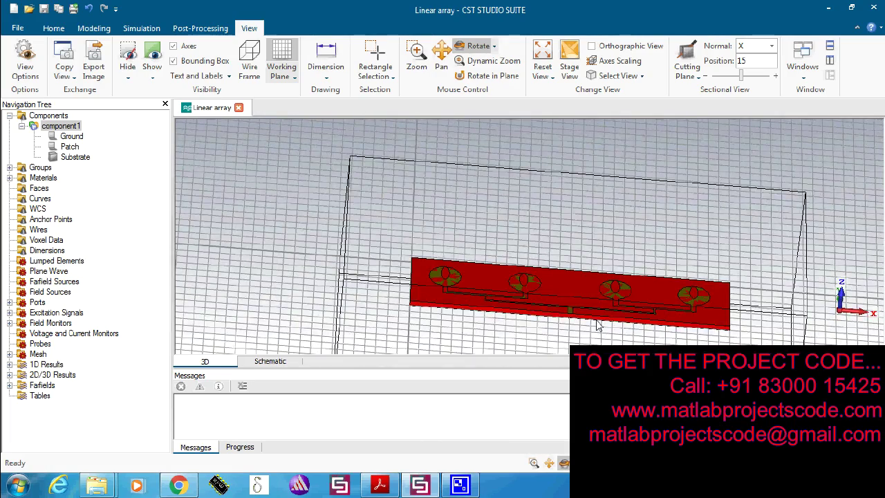
scroll(598, 327, "up", 3)
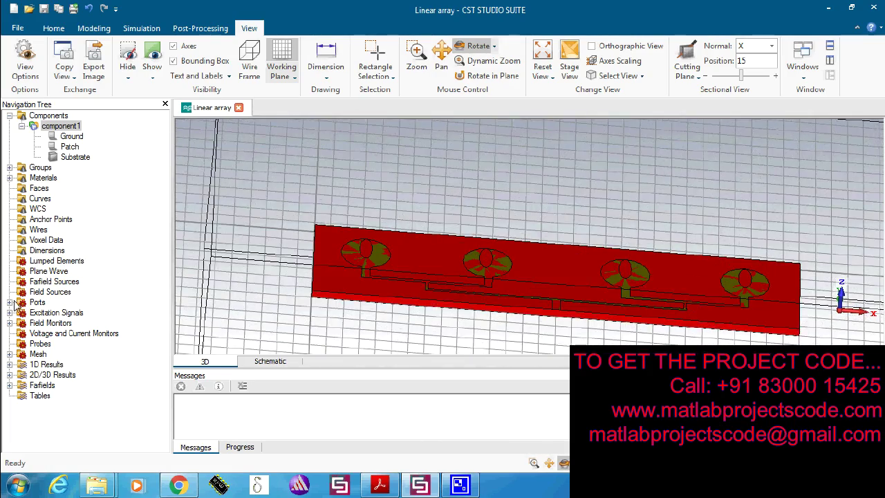
- Inspect port1 on the array's feed edge, list the excitation signals, and return to the component1 geometry seen from the front
left_click(10, 303)
left_click(56, 312)
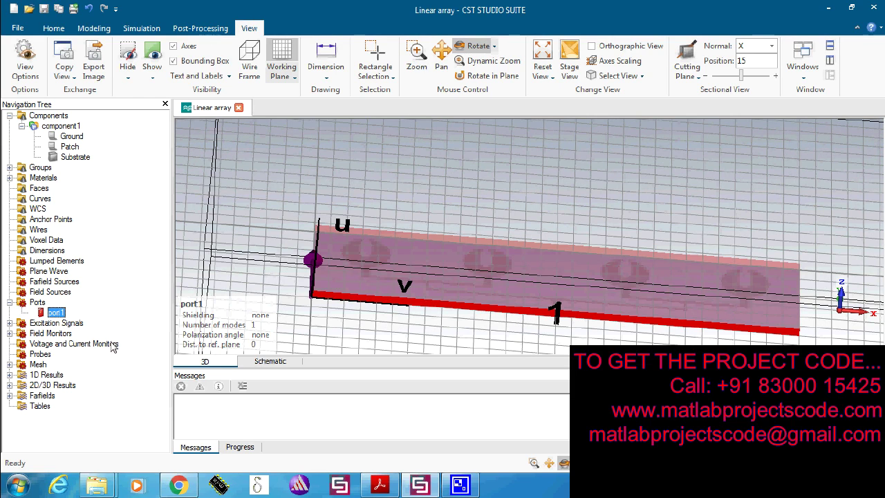
left_click(10, 324)
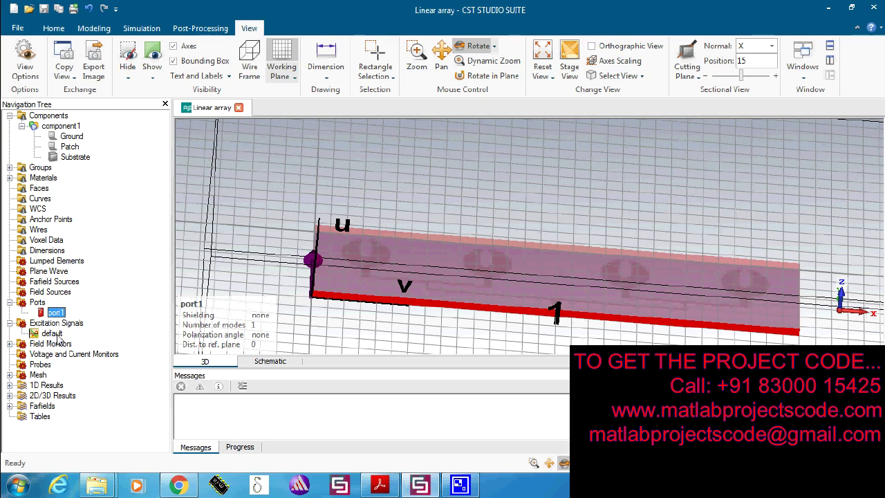
left_click(73, 127)
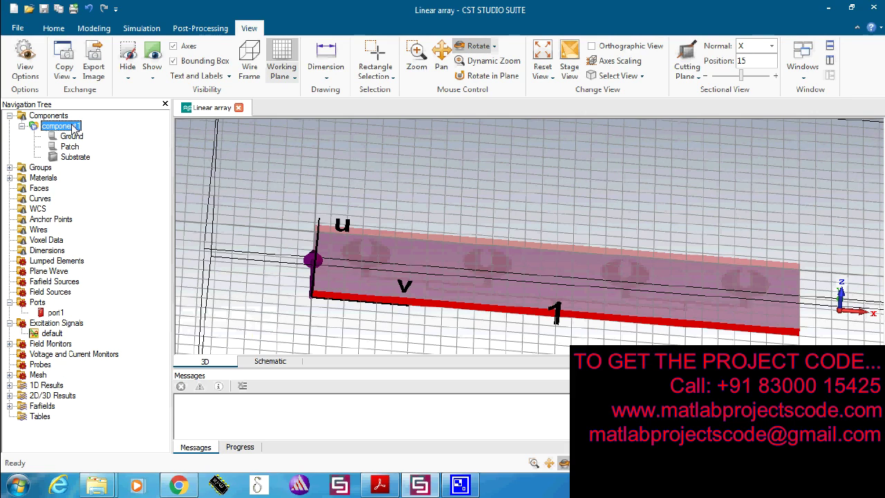
left_click_drag(464, 277, 470, 352)
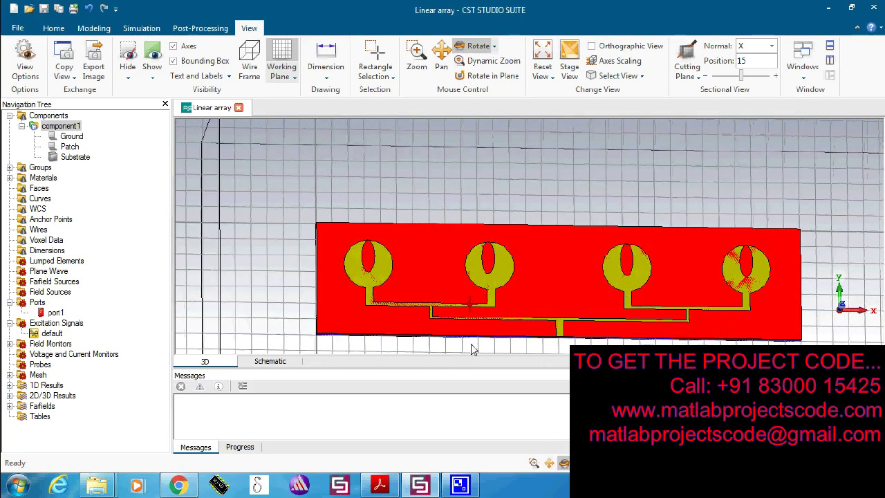
- Plot the default excitation signal and the 1D results for S-Parameters, Reference Impedance and VSWR, listing the field monitors along the way
left_click(60, 335)
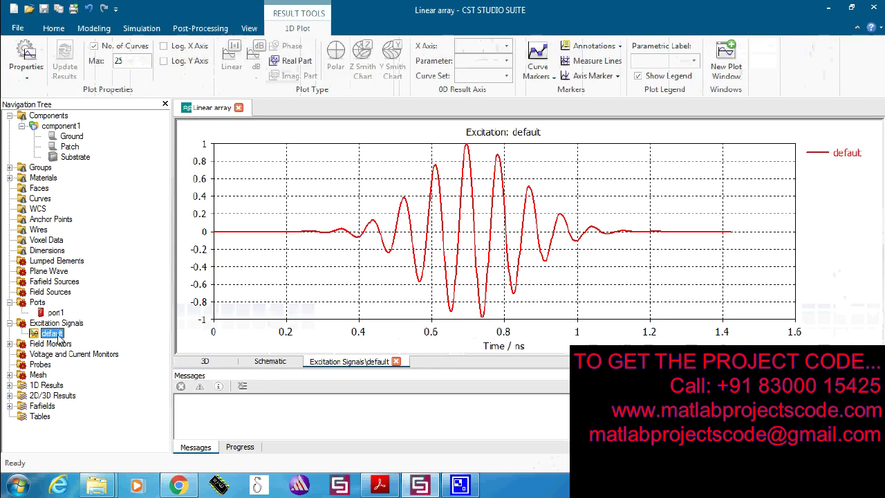
left_click(10, 343)
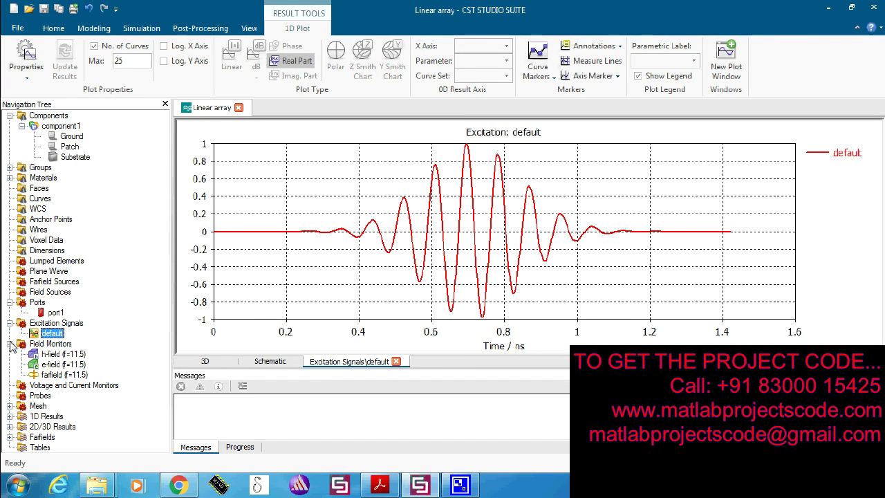
left_click(11, 417)
left_click(61, 333)
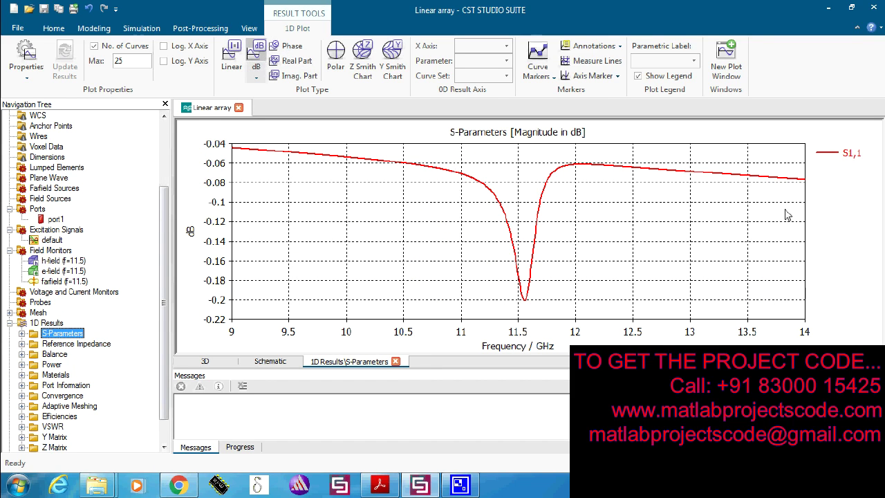
left_click(69, 345)
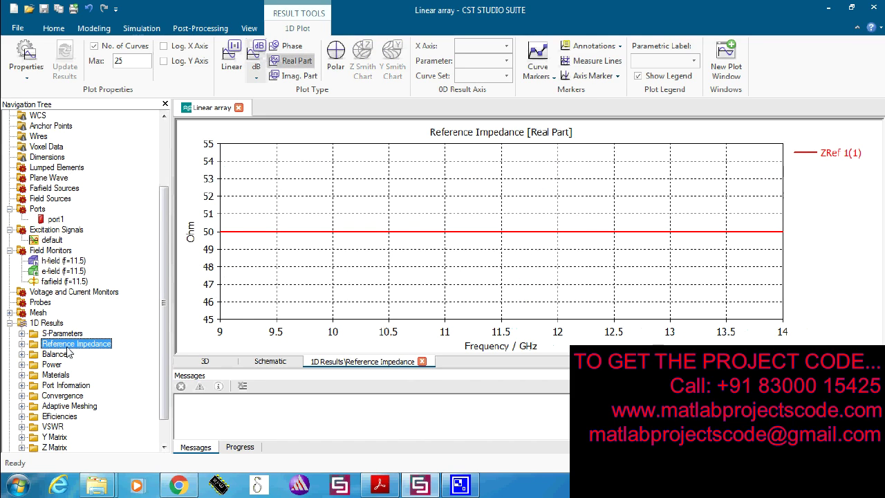
left_click(58, 428)
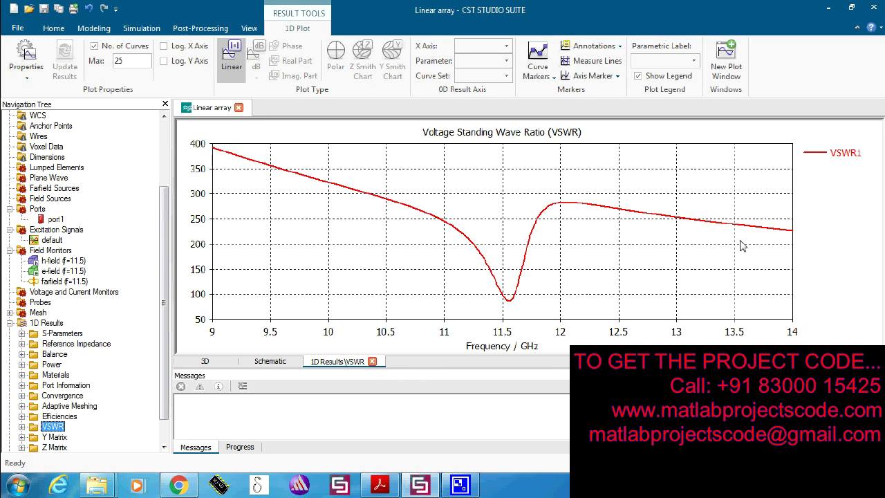
- Display the 3D farfield (f=11.5) [1] directivity pattern and examine its lobes from different angles
scroll(166, 440, "down", 1)
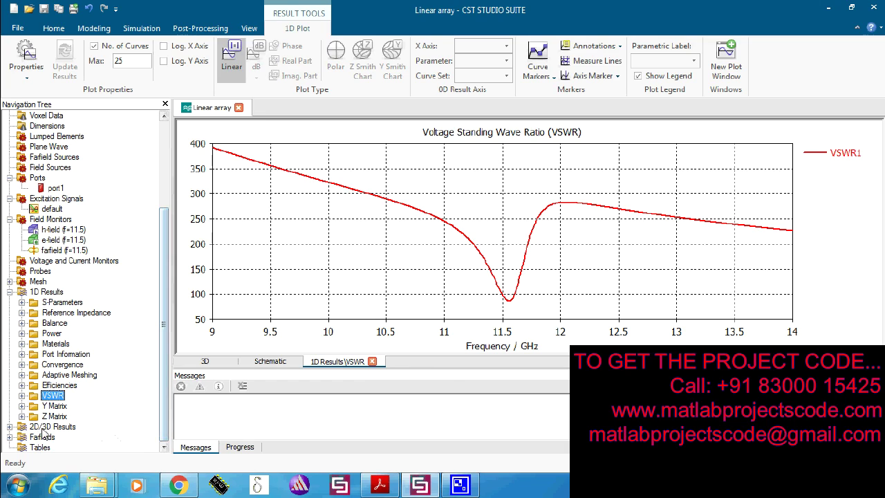
left_click(11, 438)
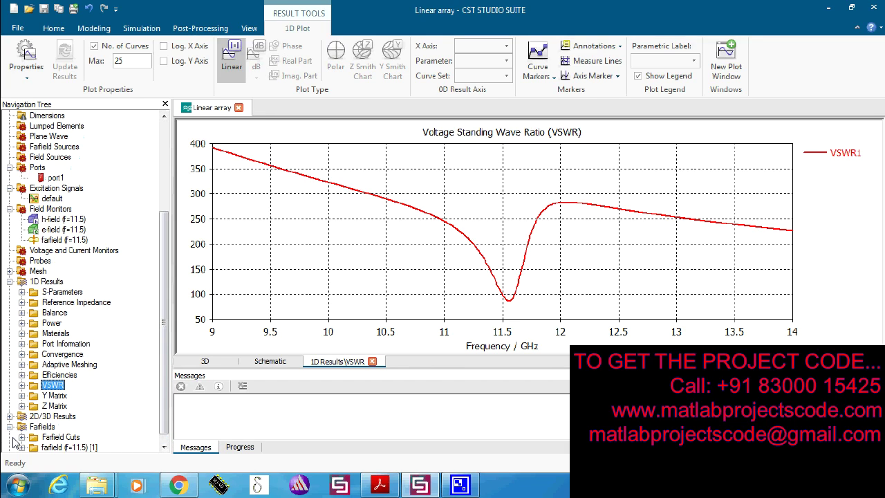
left_click(67, 448)
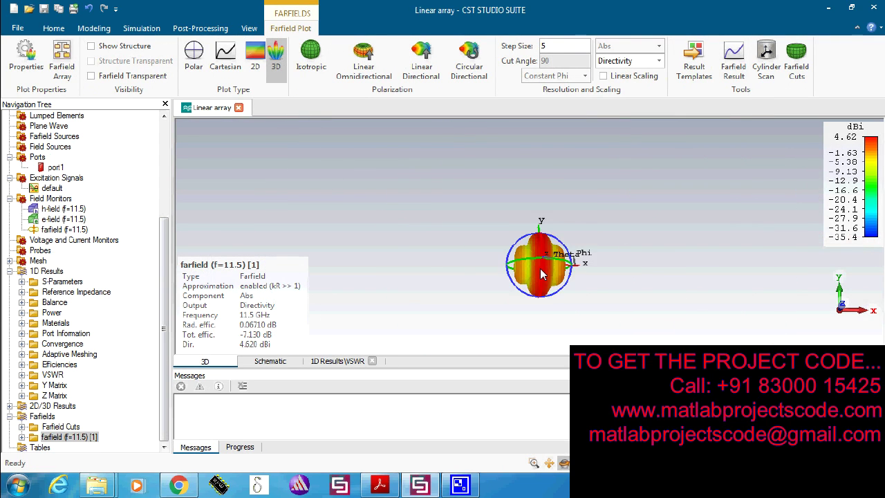
left_click_drag(540, 268, 607, 288)
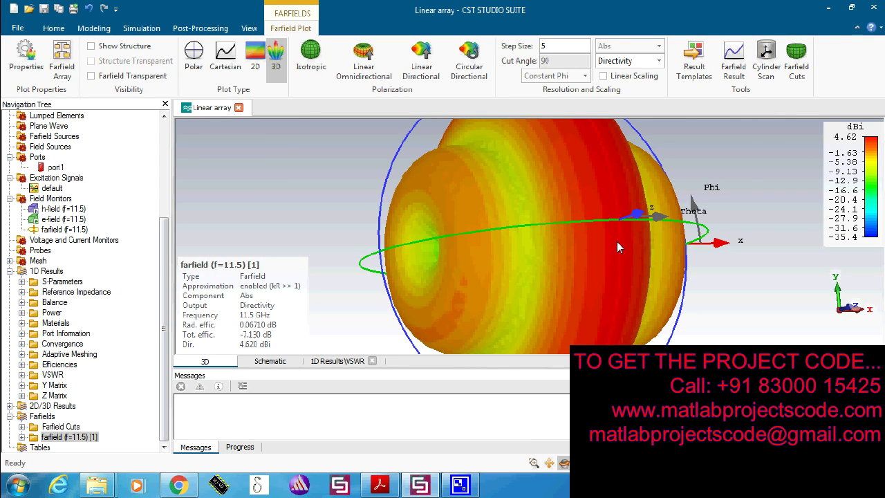
left_click_drag(602, 252, 626, 275)
scroll(633, 269, "down", 5)
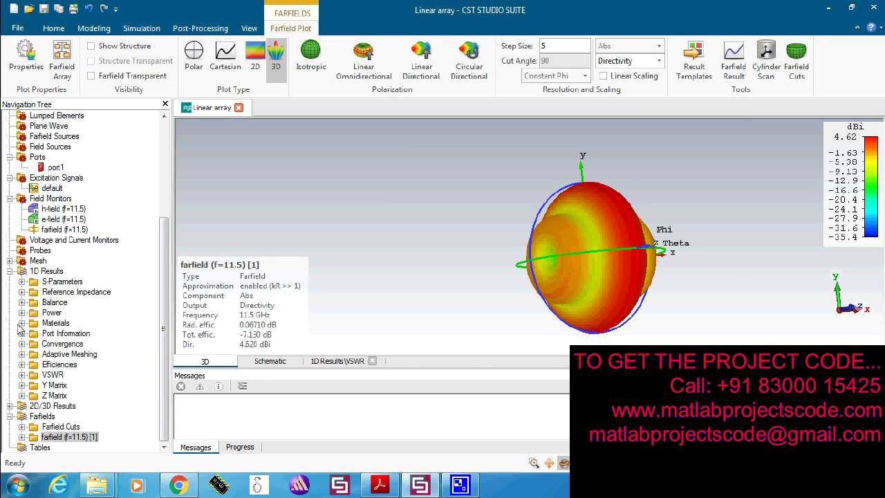
- Display the e1 and h1 port mode fields of Port1 and examine them along the substrate's feed edge
left_click(10, 405)
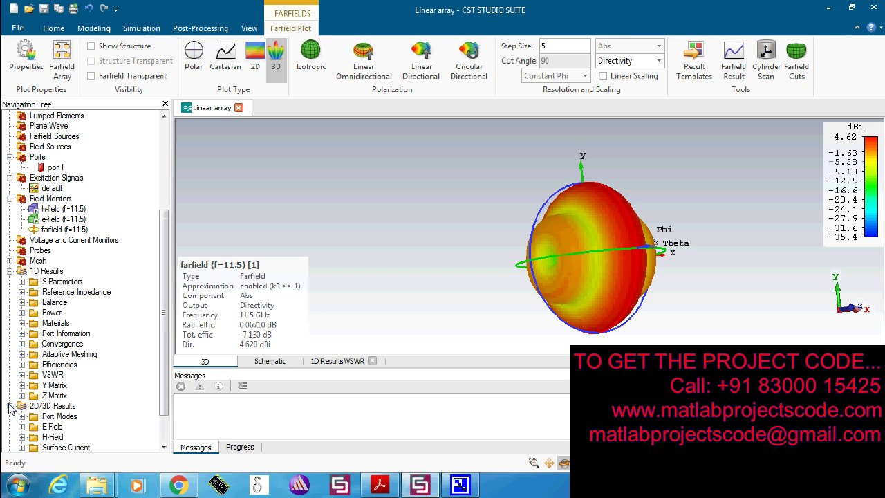
double_click(52, 419)
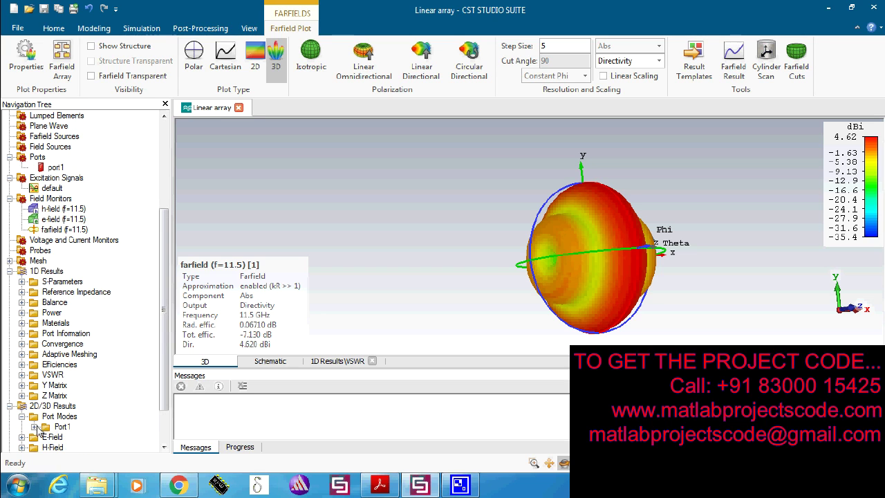
left_click(33, 427)
left_click(70, 437)
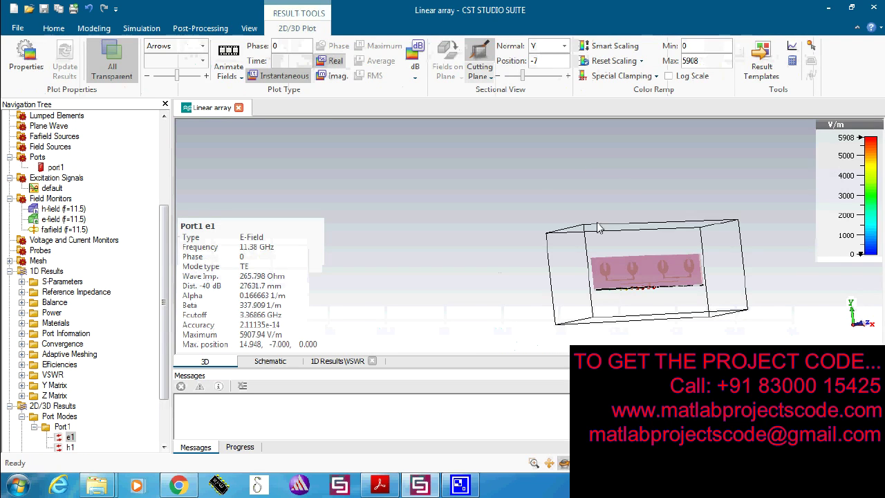
left_click_drag(598, 228, 591, 208)
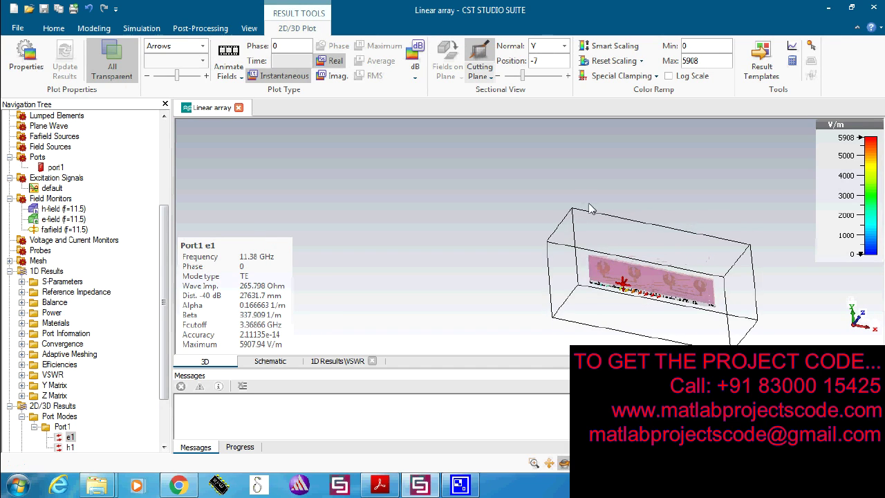
scroll(608, 242, "up", 5)
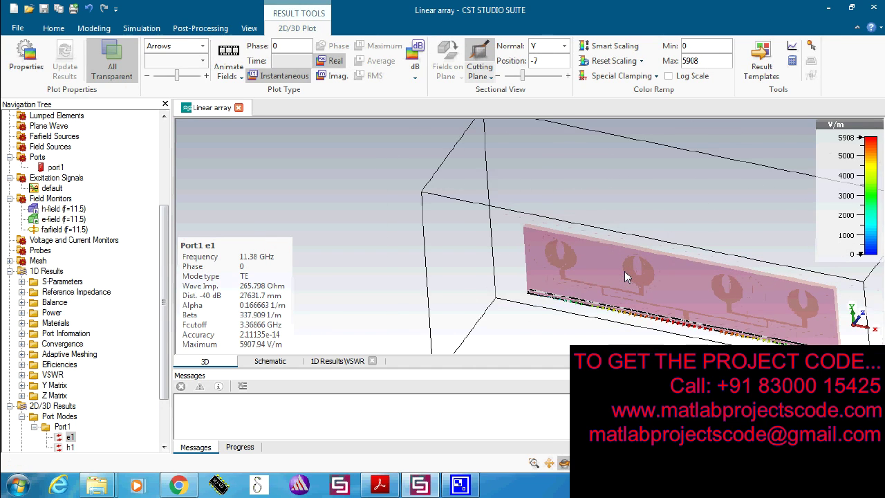
left_click(249, 28)
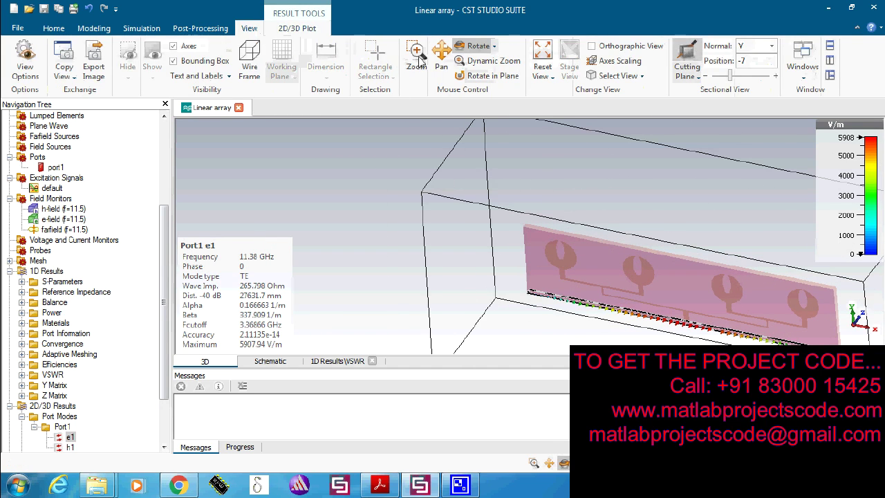
left_click_drag(594, 211, 399, 158)
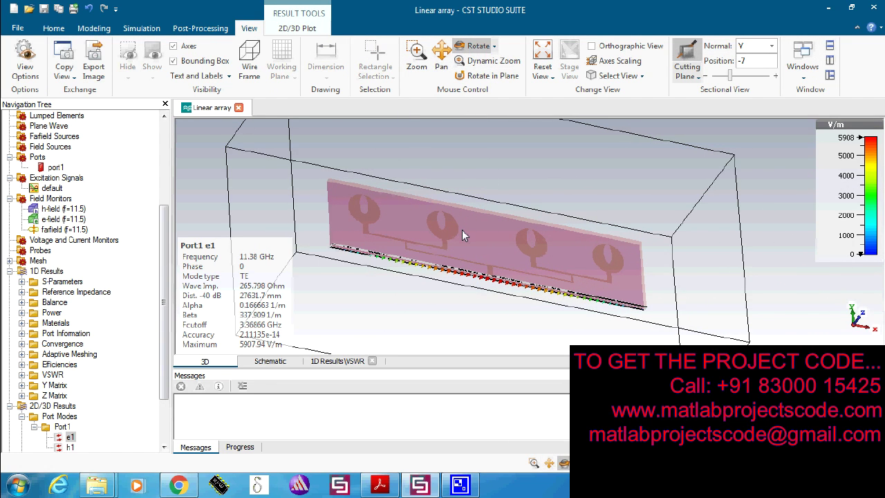
scroll(461, 234, "up", 3)
left_click_drag(452, 241, 462, 201)
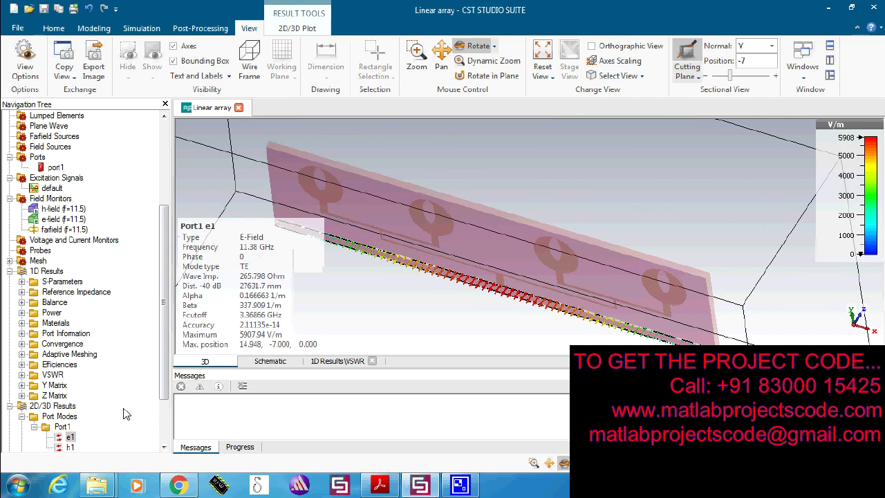
left_click(70, 447)
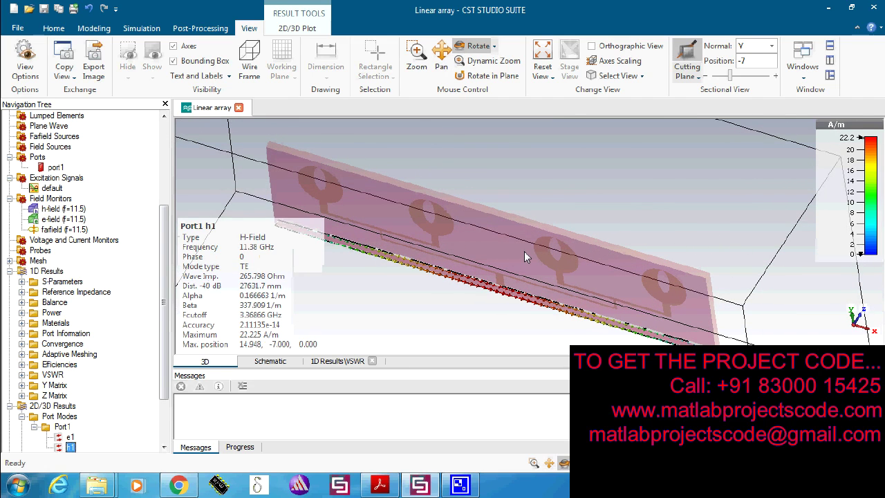
- Display the 2D/3D results e-field (f=11.5) [1] and h-field (f=11.5) [1] on the array
scroll(98, 431, "down", 2)
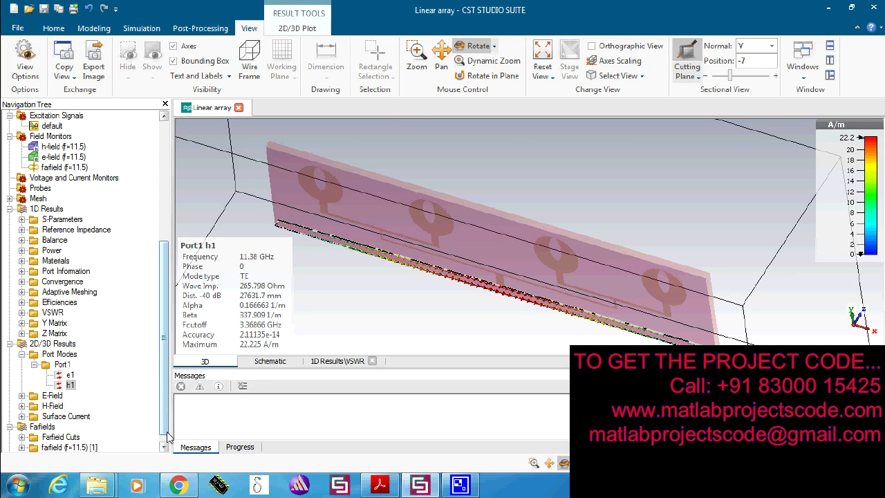
scroll(38, 446, "down", 1)
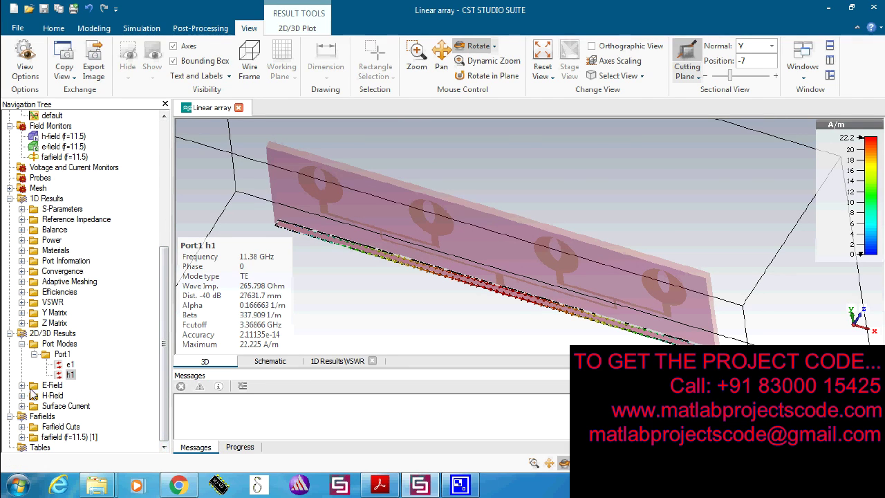
left_click(22, 385)
left_click(71, 396)
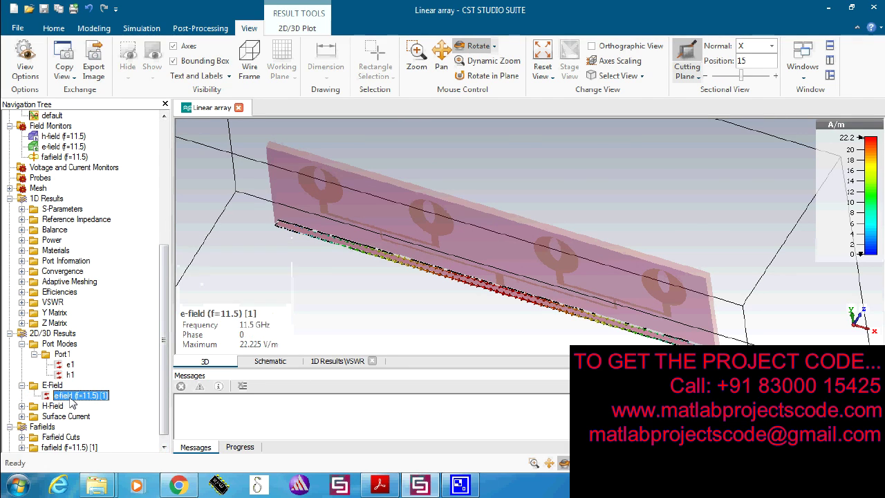
left_click(22, 406)
left_click(57, 417)
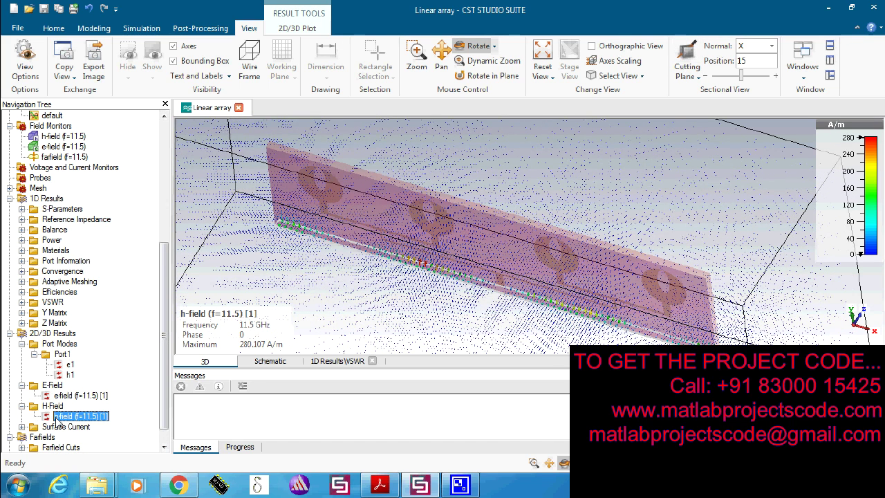
left_click(164, 446)
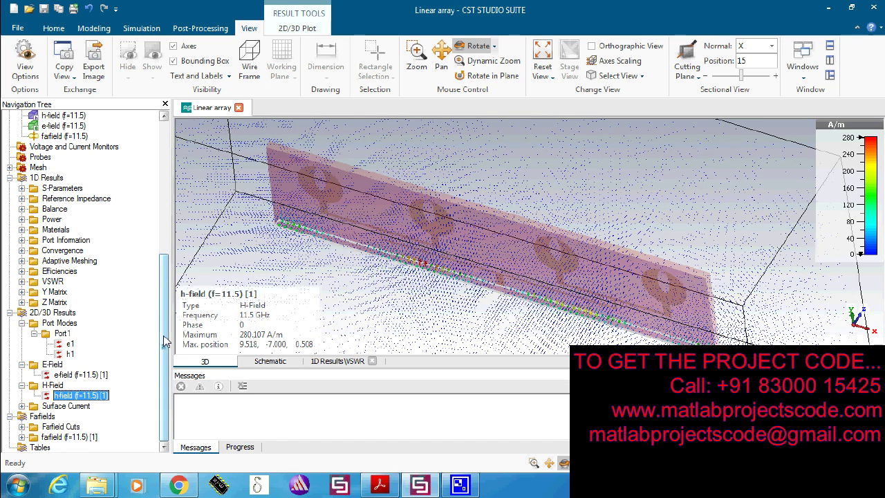
left_click_drag(164, 344, 169, 190)
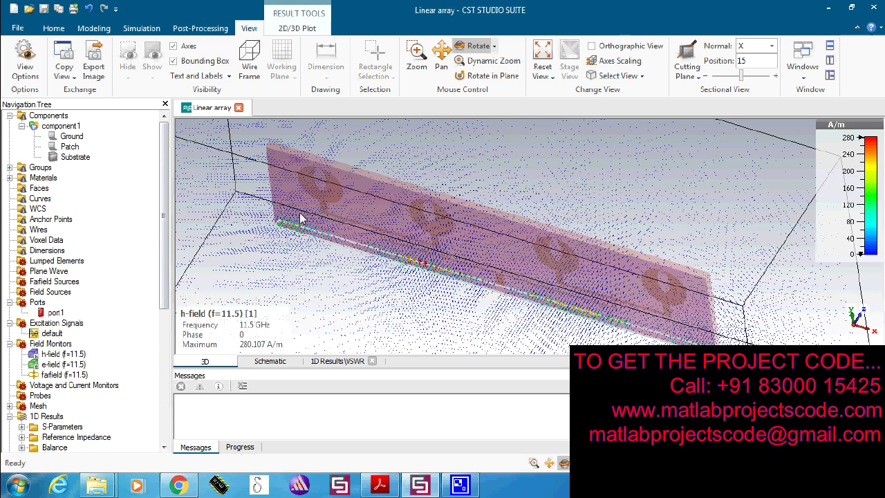
scroll(301, 220, "down", 3)
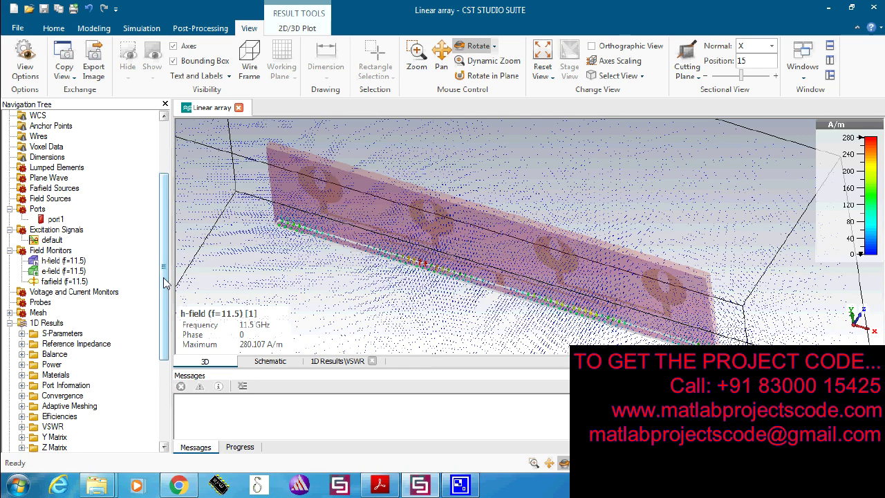
left_click_drag(166, 284, 179, 222)
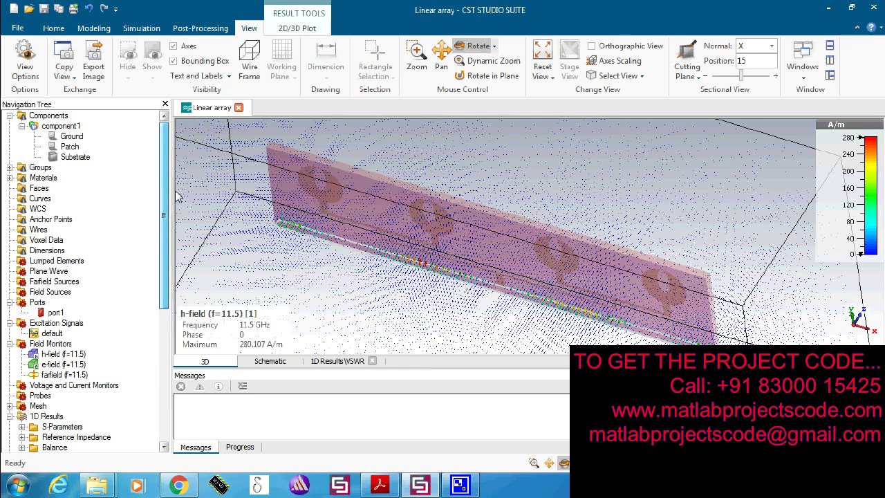
- Return to the component1 model and review the simulation's minimum and maximum frequency settings
left_click(62, 126)
left_click_drag(366, 238, 319, 251)
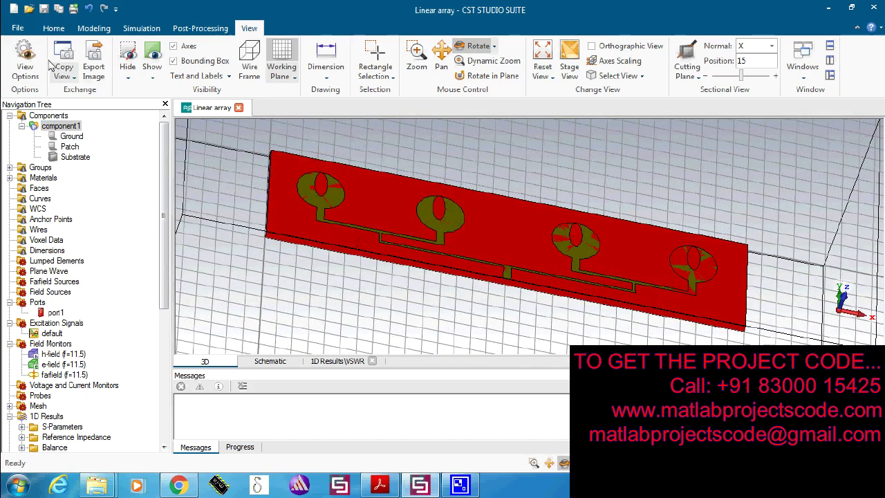
left_click(141, 28)
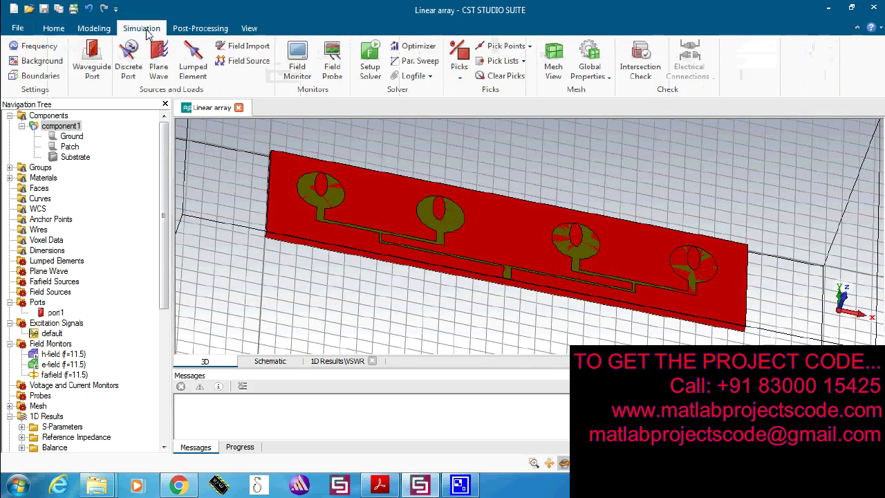
left_click(38, 46)
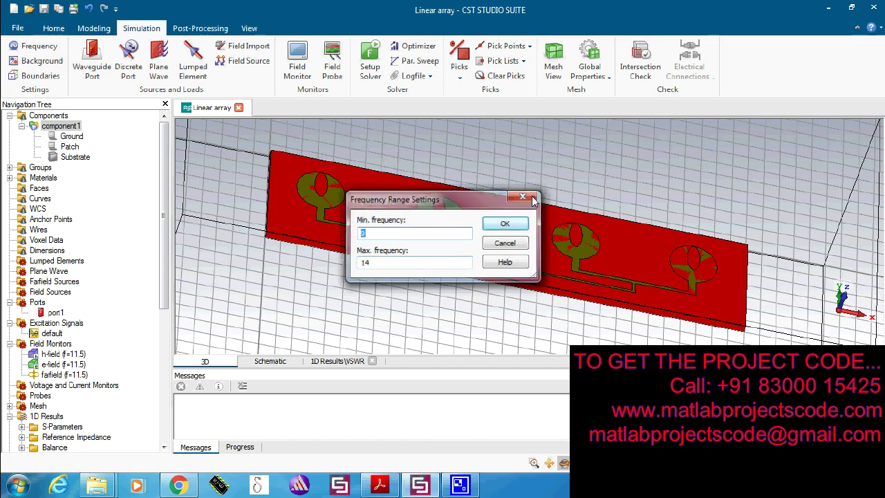
left_click(503, 224)
- Examine the antenna array's four patches, feed network and surrounding bounding box up close and from a tilted angle
scroll(502, 275, "up", 5)
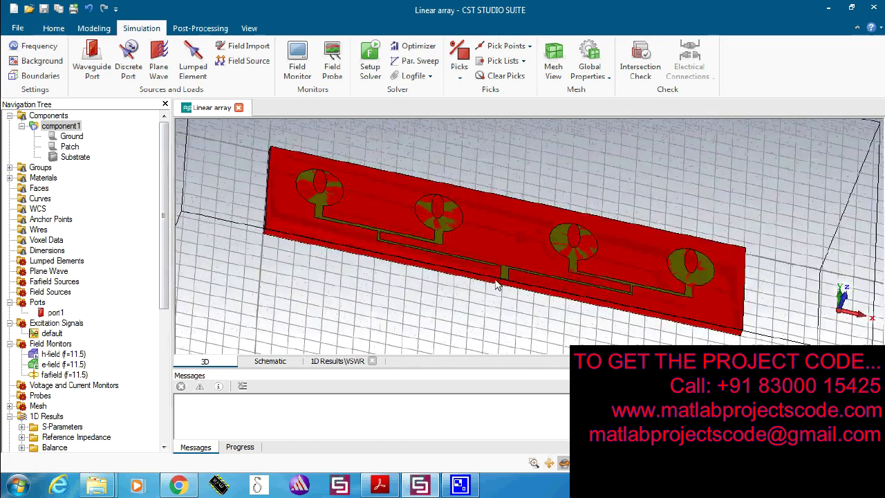
scroll(495, 303, "down", 6)
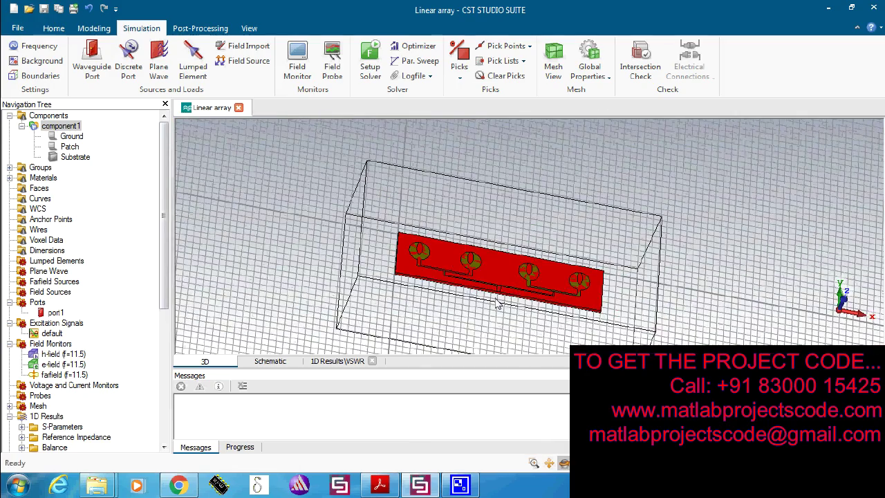
scroll(495, 302, "up", 2)
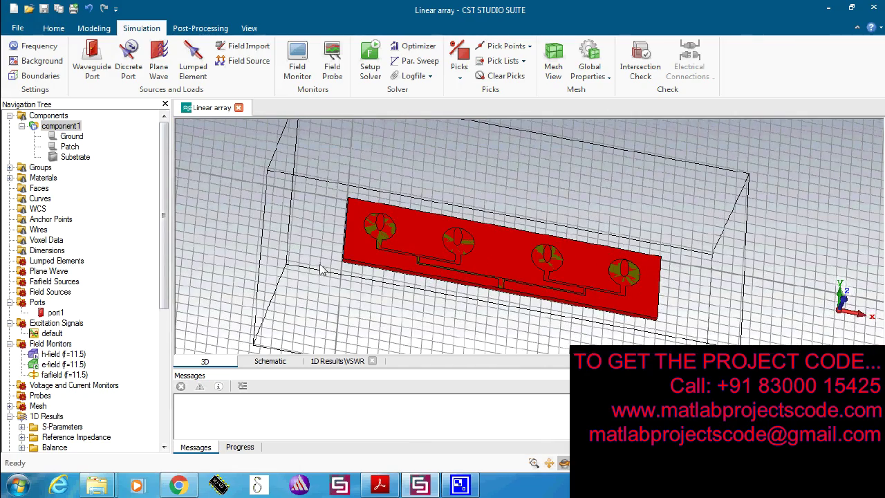
left_click_drag(318, 269, 299, 340)
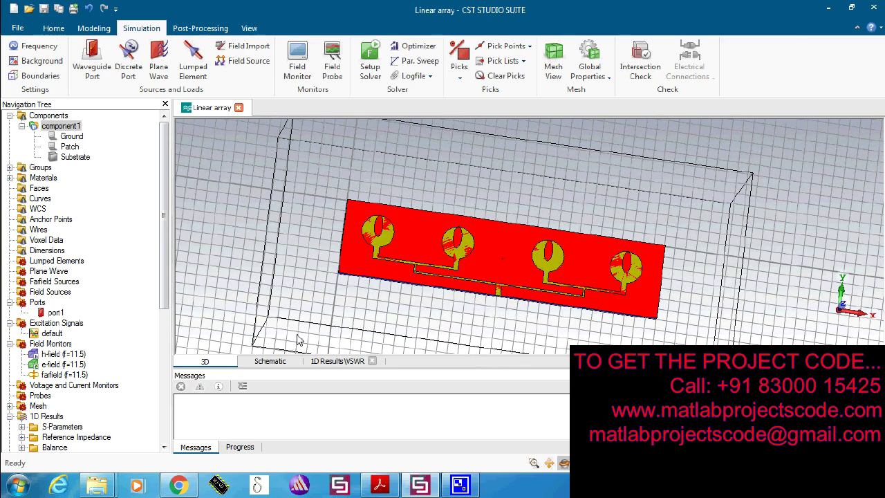
scroll(327, 315, "up", 2)
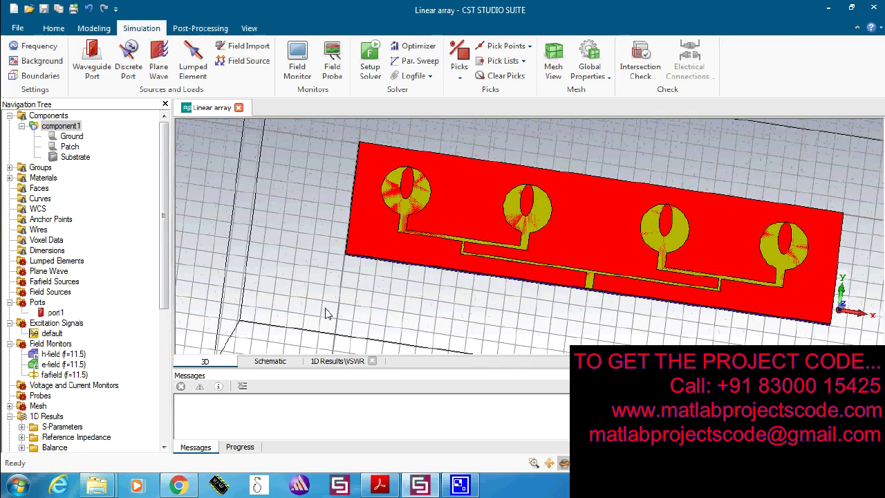
scroll(328, 315, "down", 4)
scroll(370, 300, "up", 3)
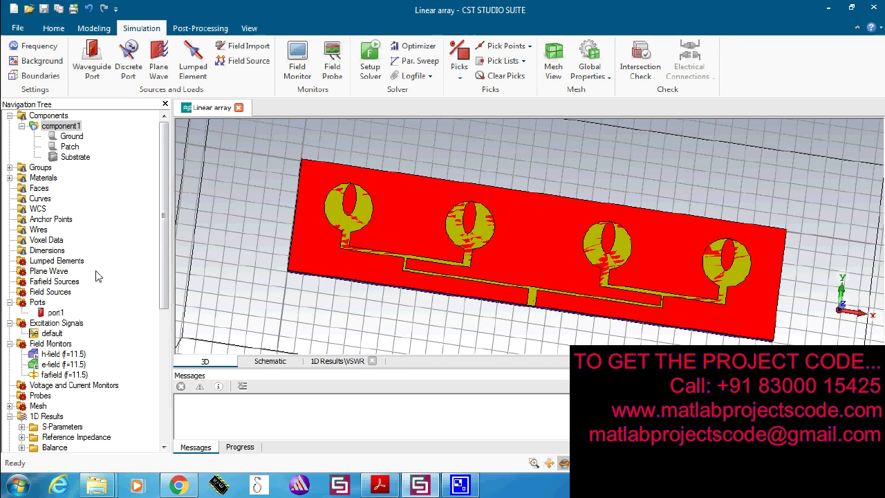
- List the project's materials and look through the 1D, 2D/3D and farfield result folders
left_click(10, 179)
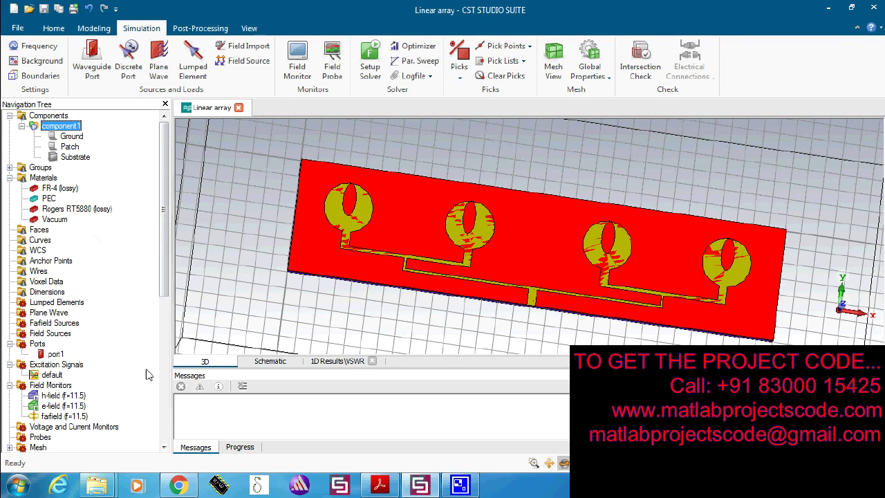
left_click(164, 388)
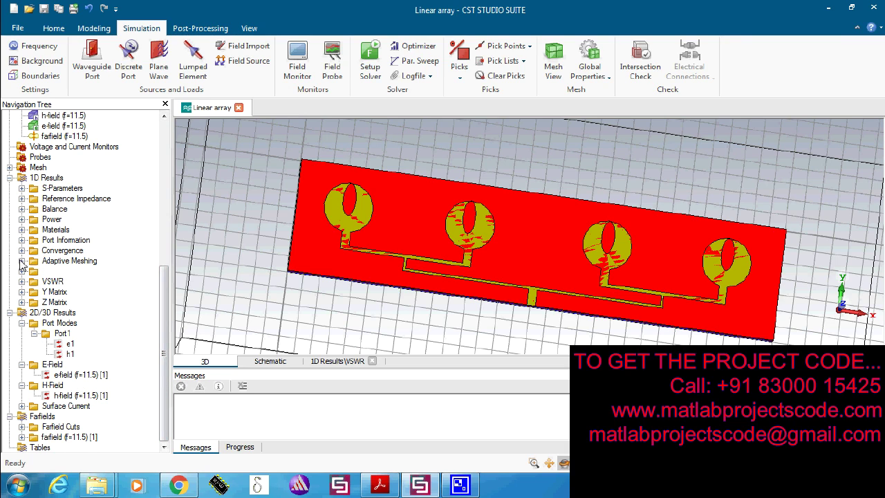
scroll(39, 226, "up", 2)
- Display the h-field, e-field and farfield (f=11.5) monitors around the whole array and return to the component1 model
left_click(77, 179)
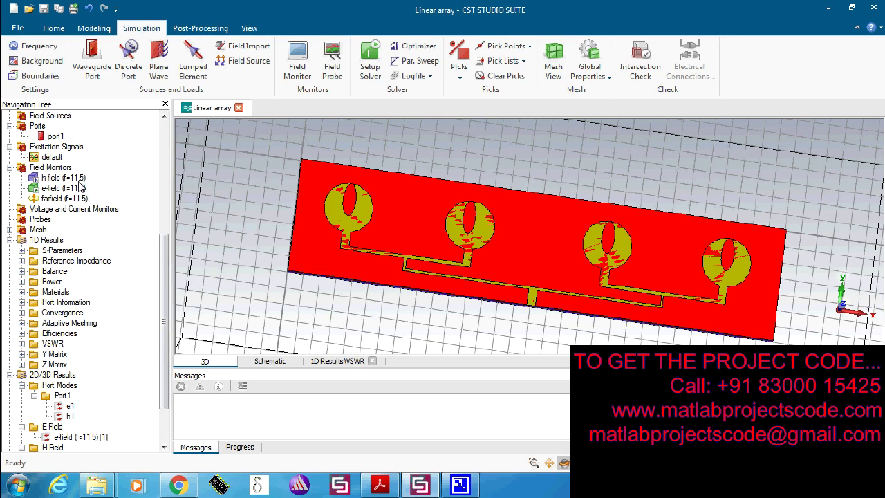
scroll(448, 243, "down", 2)
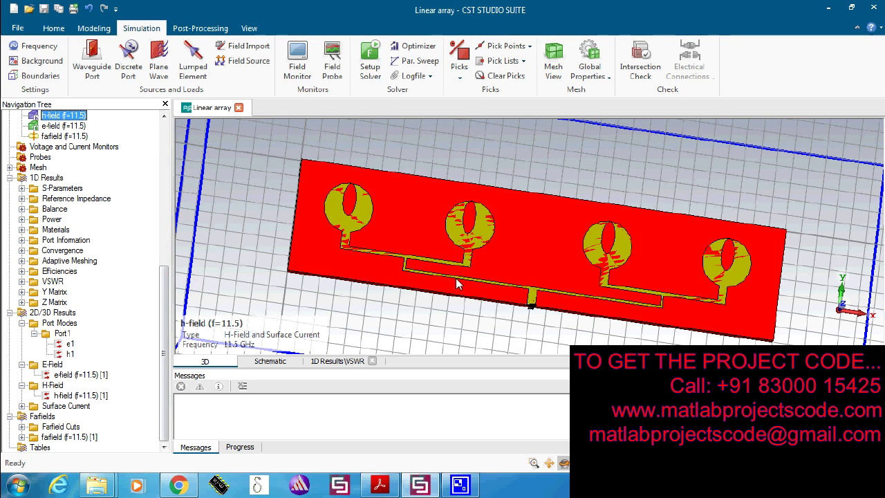
scroll(63, 237, "up", 3)
scroll(512, 253, "up", 2)
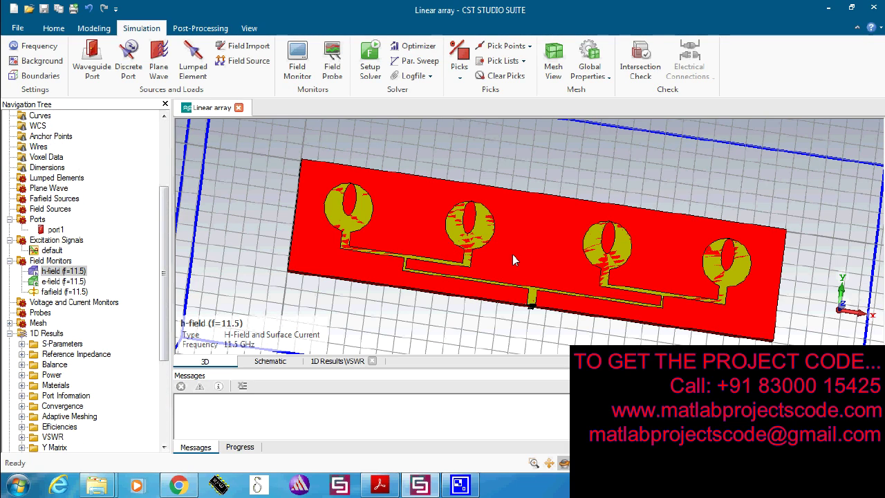
key("space")
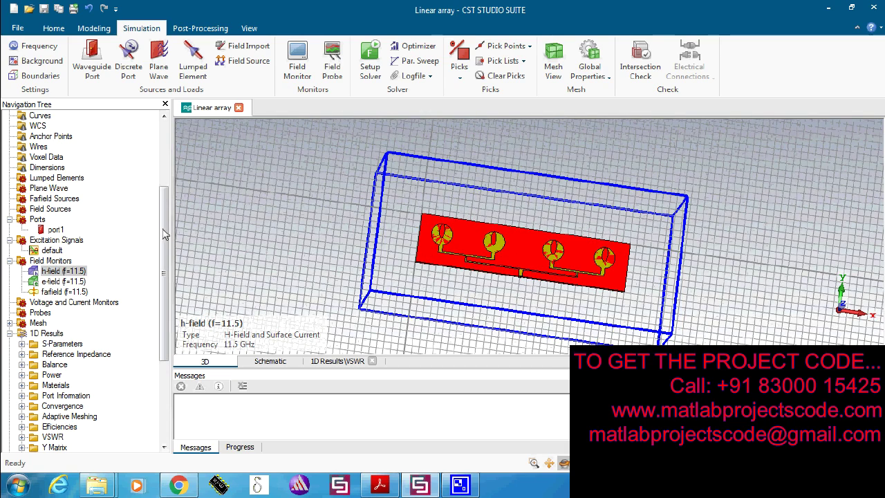
left_click(78, 282)
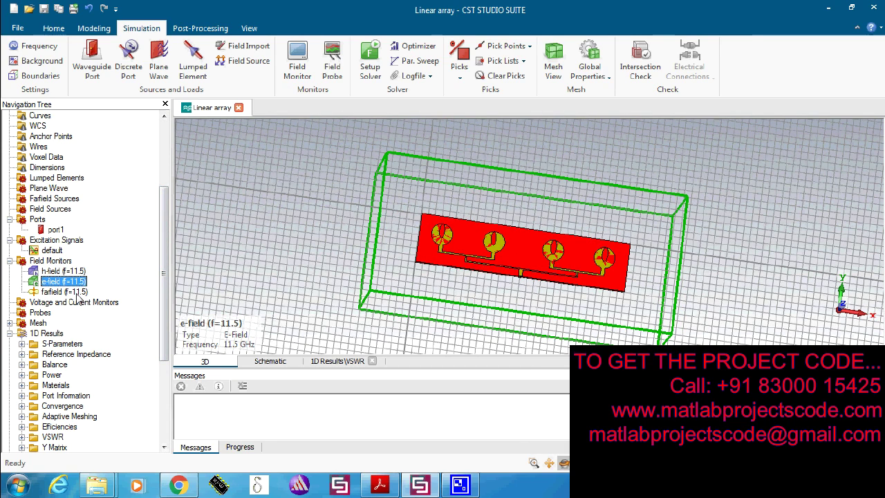
left_click(69, 291)
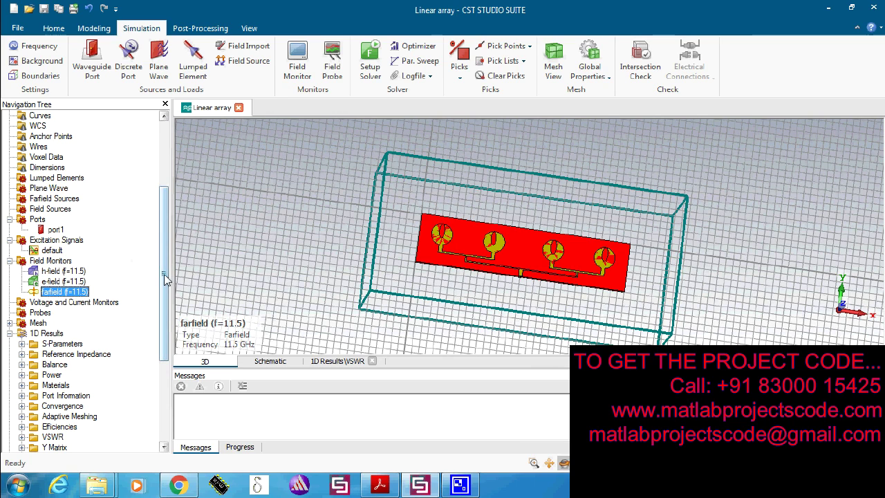
left_click_drag(165, 278, 175, 185)
left_click(63, 125)
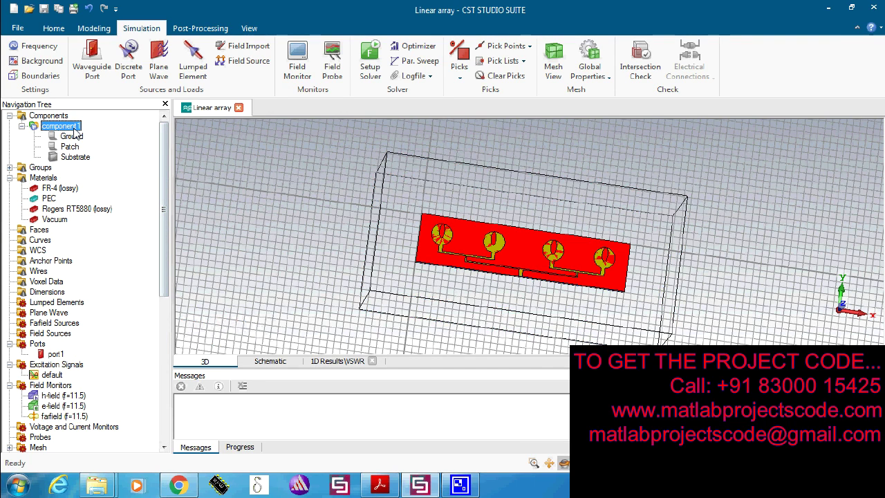